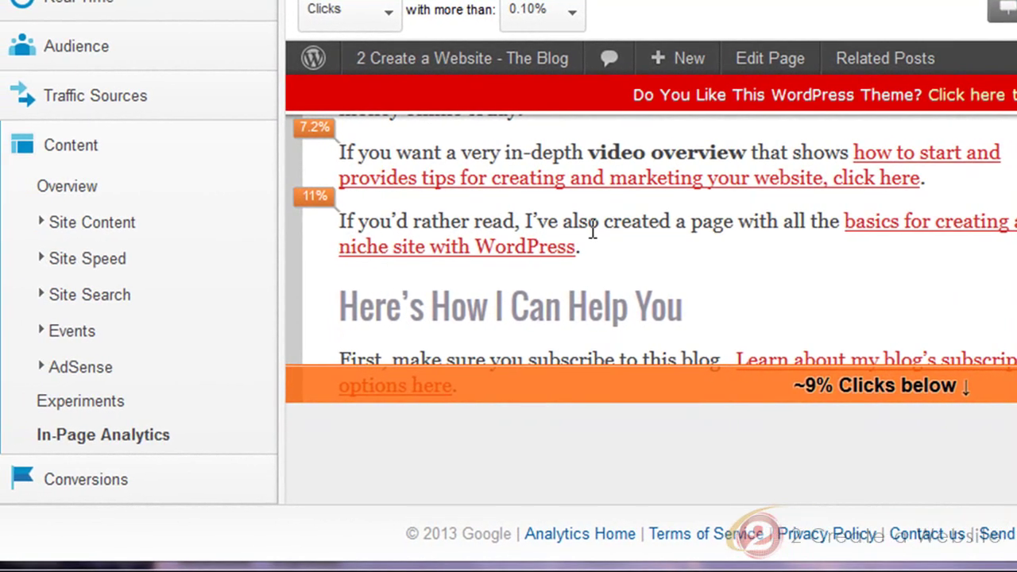
- Read the In-Page Analytics click counts beside each latest-post link under The Latest
{"action": "mouse_move", "coordinate": [346, 238]}
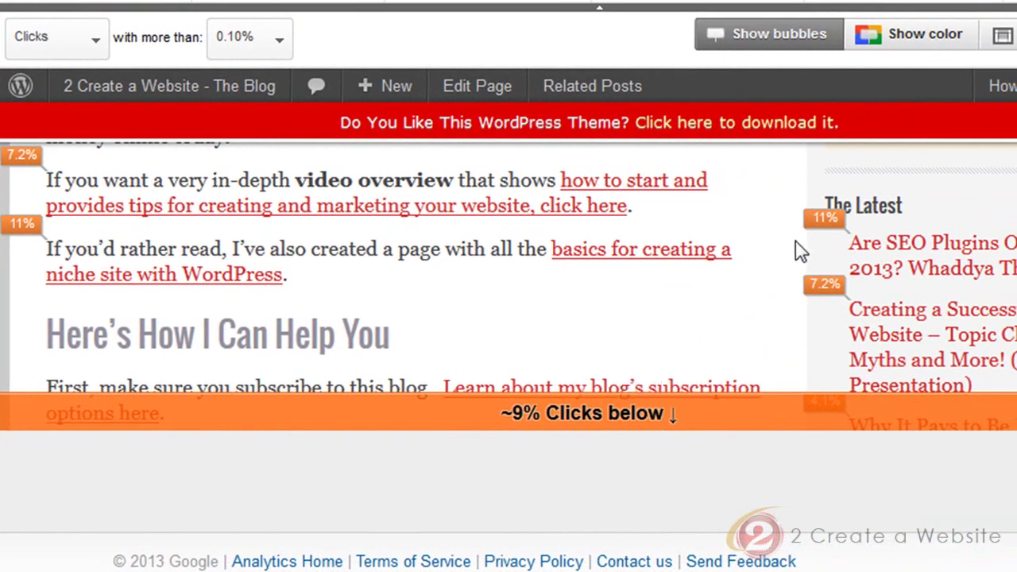
{"action": "mouse_move", "coordinate": [919, 273]}
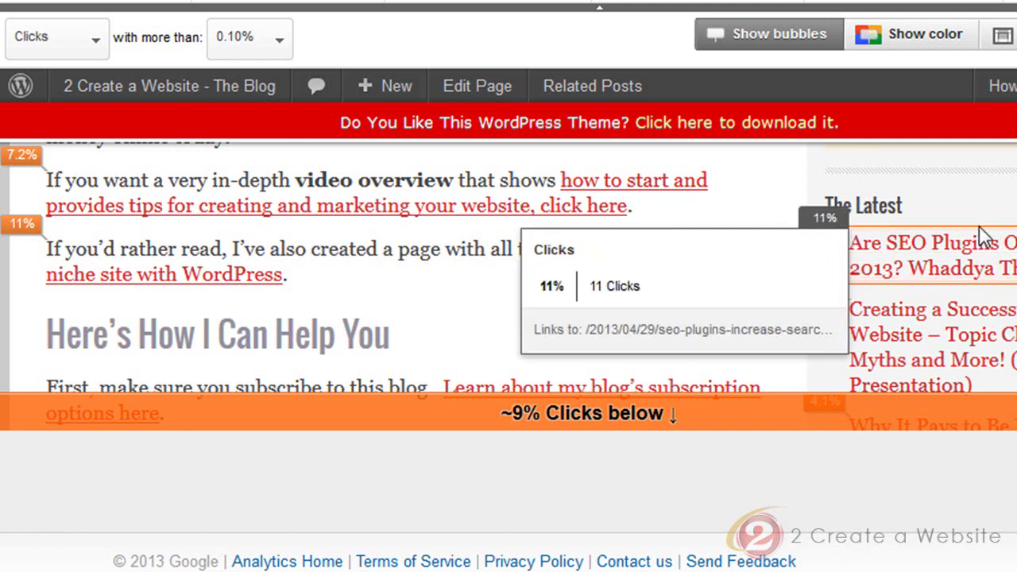
{"action": "mouse_move", "coordinate": [953, 289]}
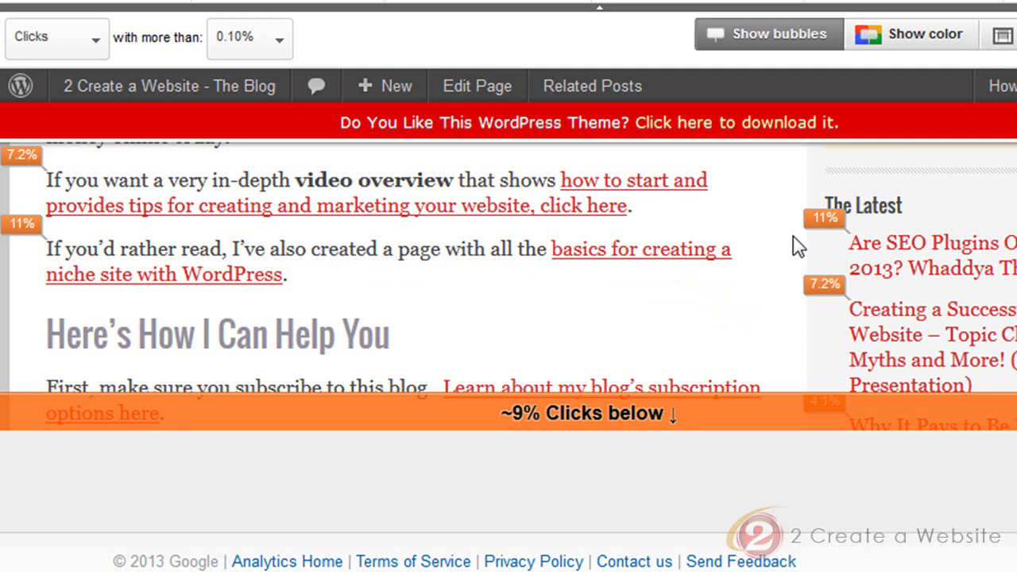
{"action": "mouse_move", "coordinate": [795, 237]}
{"action": "mouse_move", "coordinate": [934, 250]}
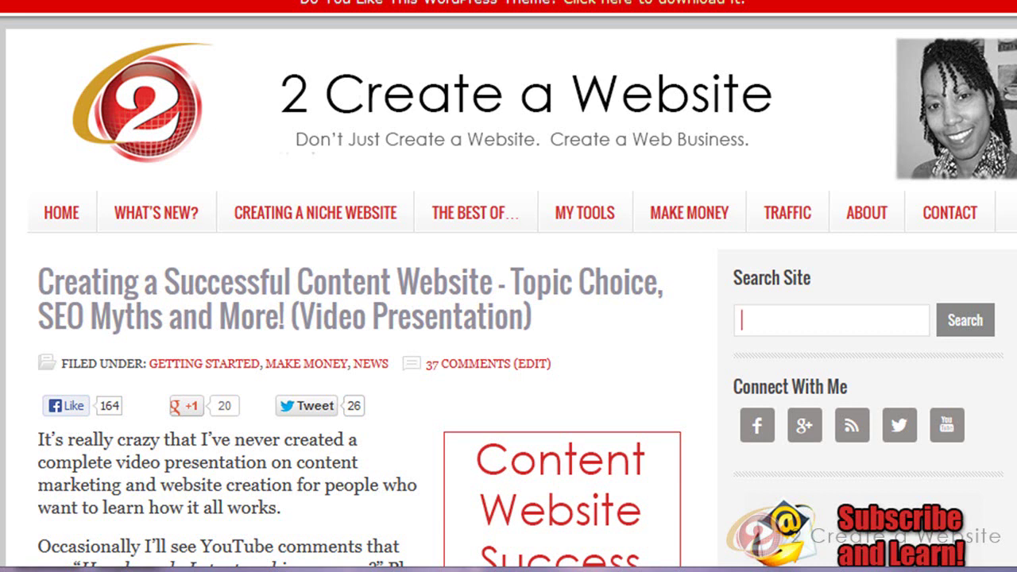
- Open the WHAT'S NEW? category page and browse its list of recent posts
{"action": "left_click", "coordinate": [162, 229]}
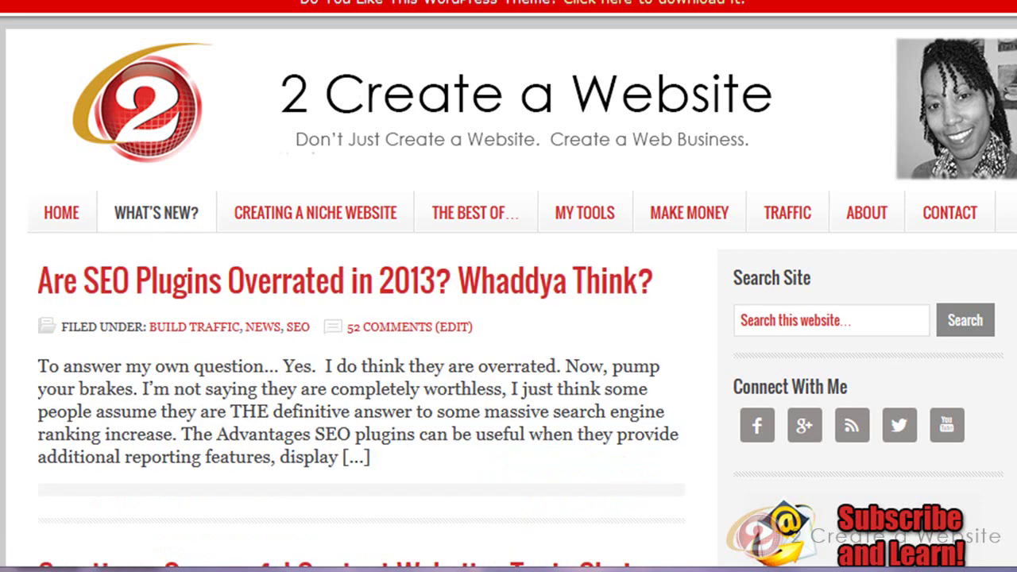
{"action": "scroll", "coordinate": [508, 294], "scroll_direction": "down", "scroll_amount": 10}
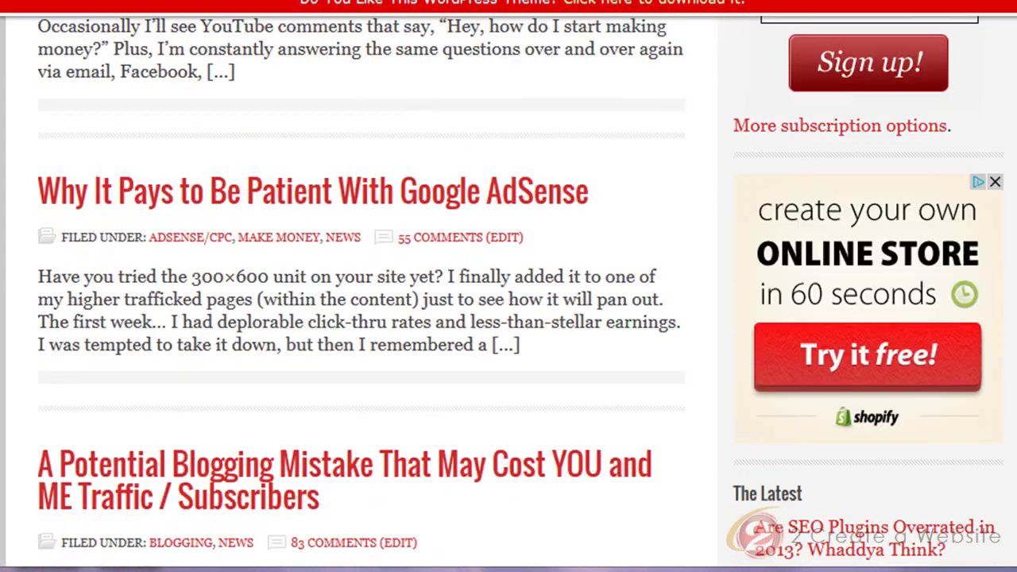
{"action": "scroll", "coordinate": [508, 294], "scroll_direction": "up", "scroll_amount": 10}
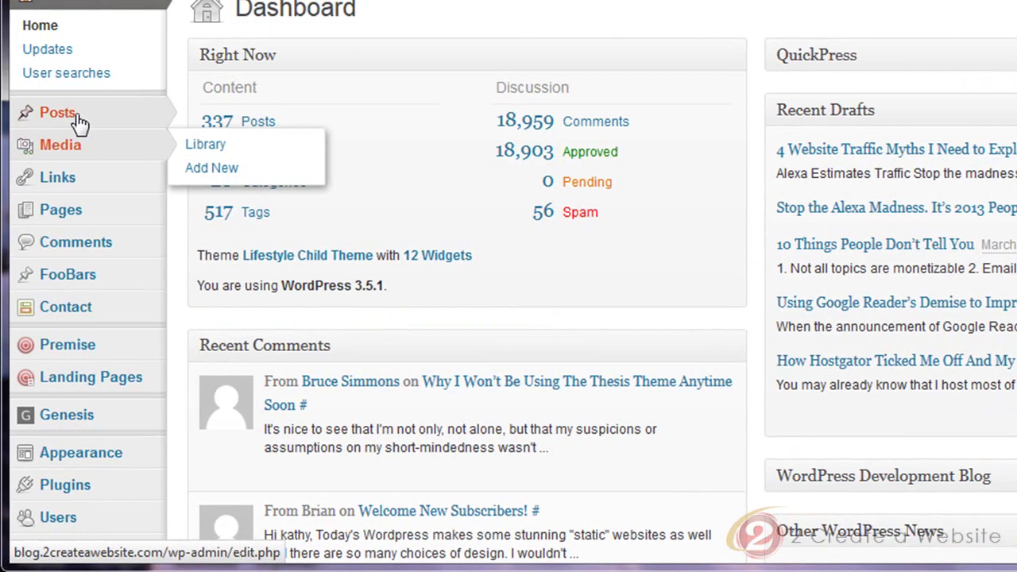
- Enter What's New? as a new category name under Posts > Categories, then return to the Dashboard
{"action": "mouse_move", "coordinate": [109, 119]}
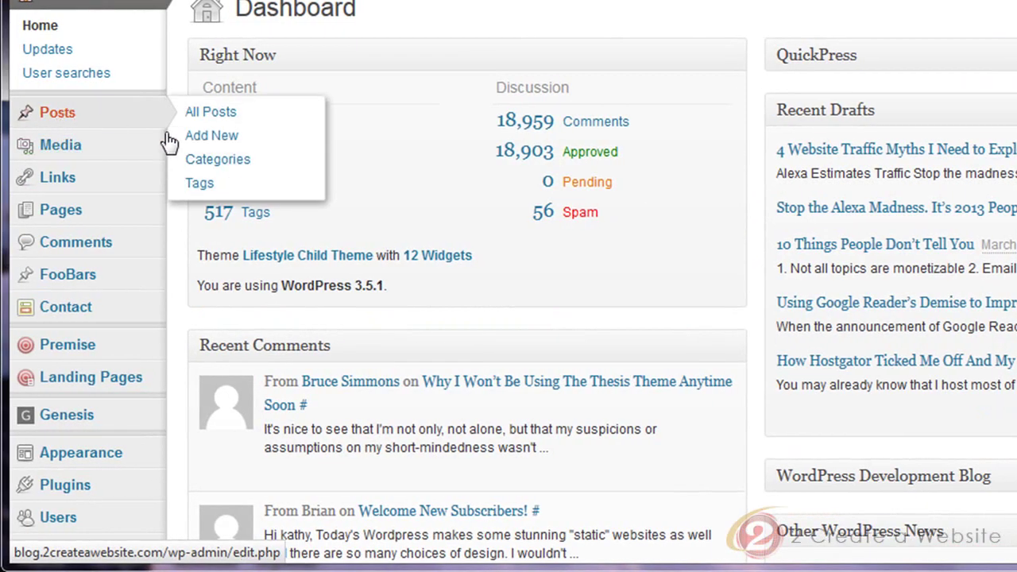
{"action": "left_click", "coordinate": [207, 162]}
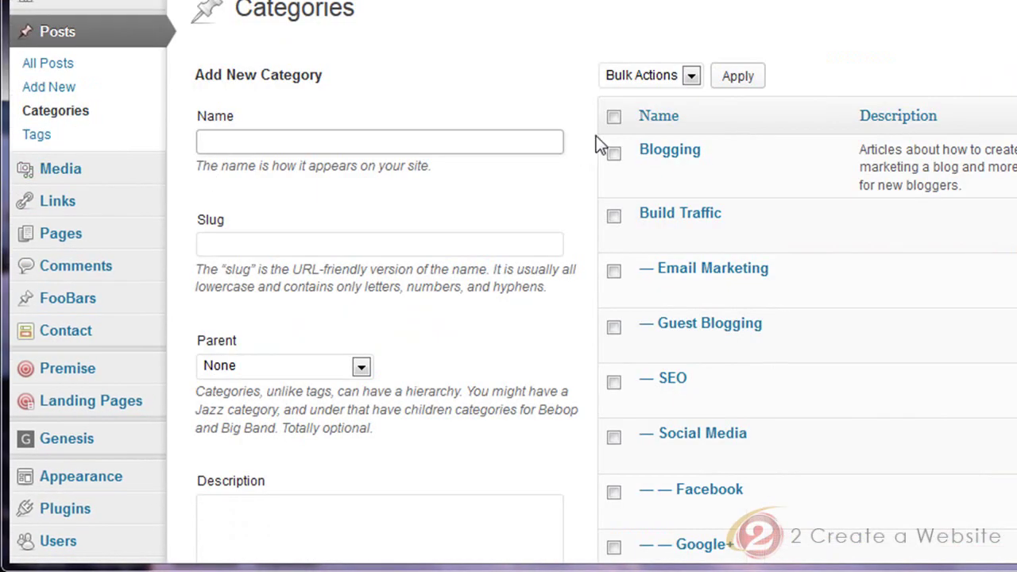
{"action": "left_click", "coordinate": [347, 139]}
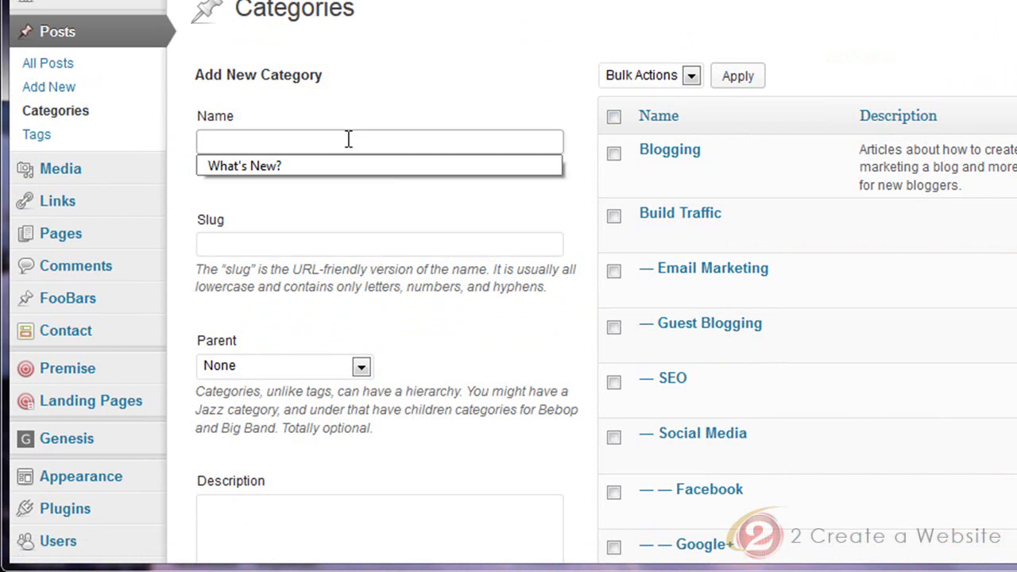
{"action": "left_click", "coordinate": [285, 171]}
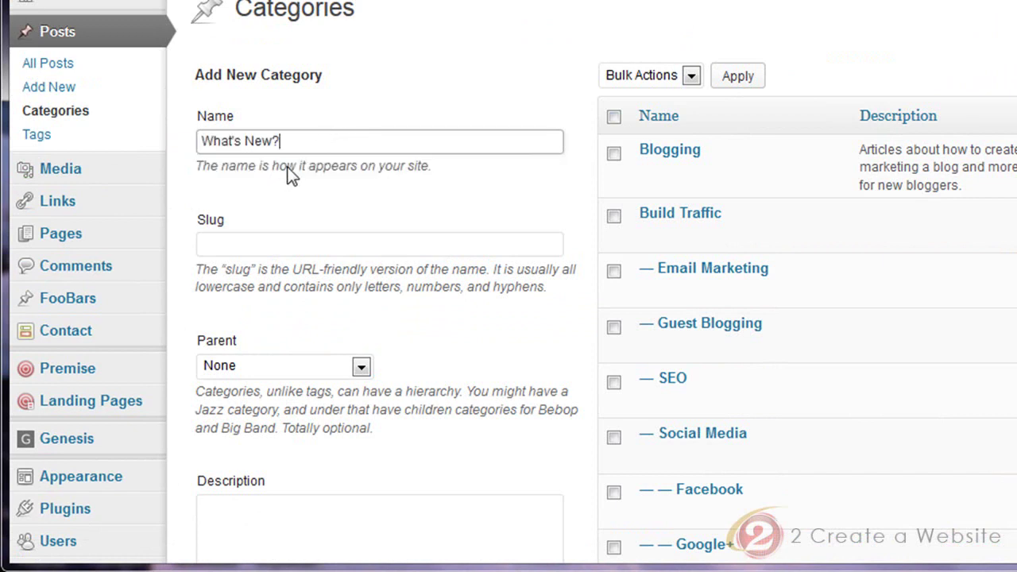
{"action": "left_click", "coordinate": [236, 141]}
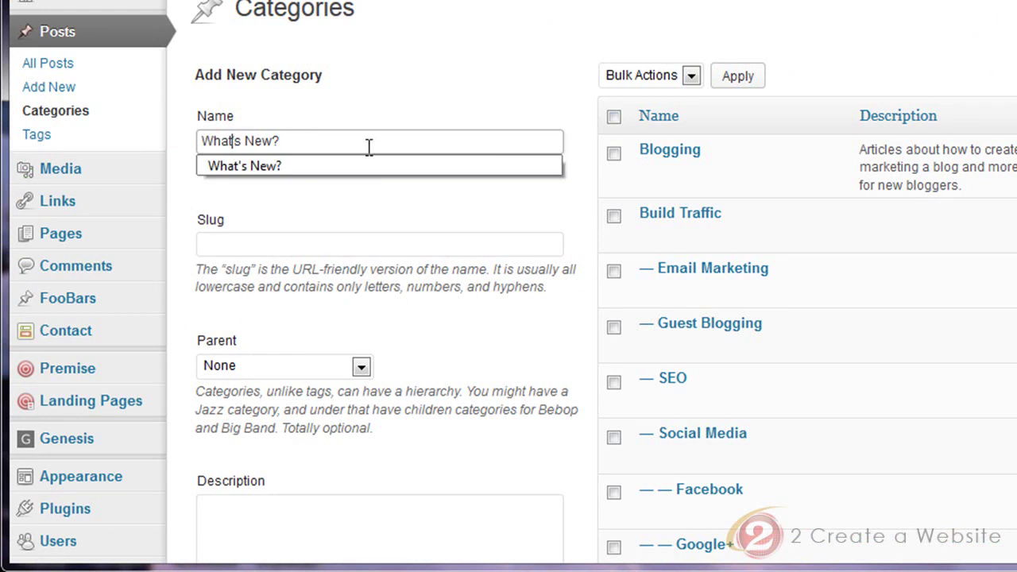
{"action": "left_click_drag", "start_coordinate": [297, 139], "coordinate": [193, 149]}
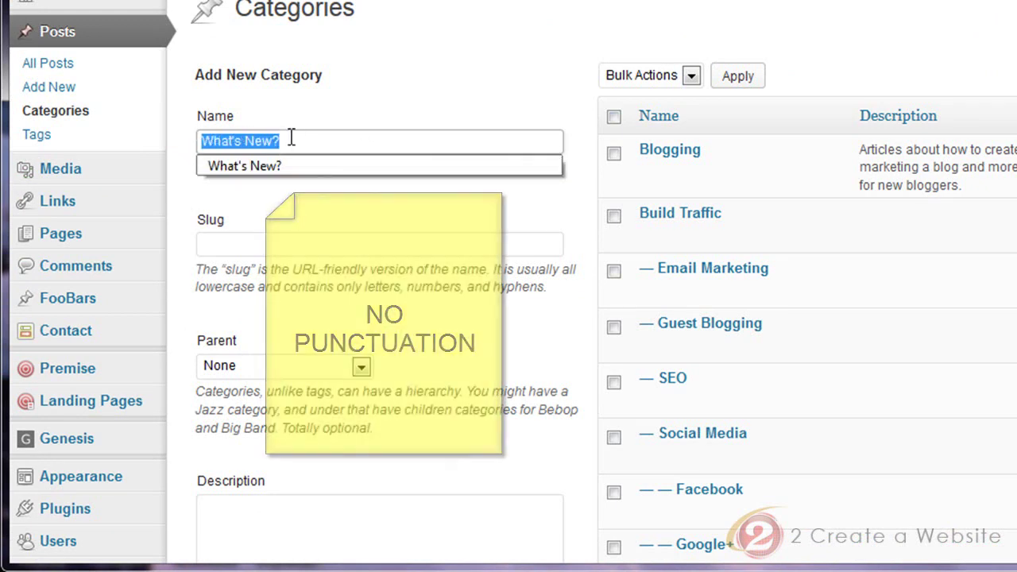
{"action": "key", "text": "Escape"}
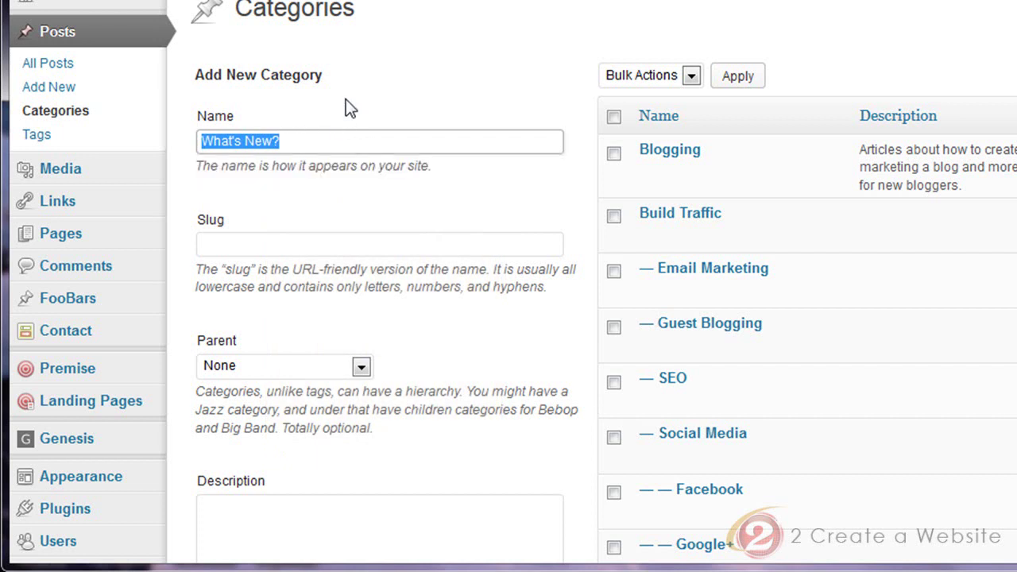
{"action": "left_click", "coordinate": [198, 4]}
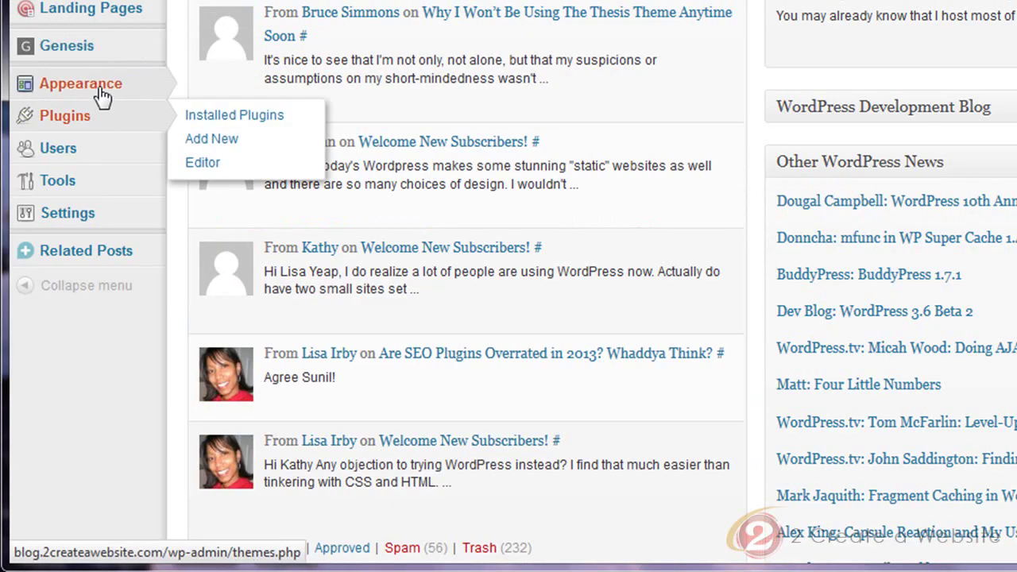
- Inspect the menu2013 items (Home, What's New?, Creating a Niche Website), then visit the live site
{"action": "mouse_move", "coordinate": [119, 95]}
{"action": "left_click", "coordinate": [231, 131]}
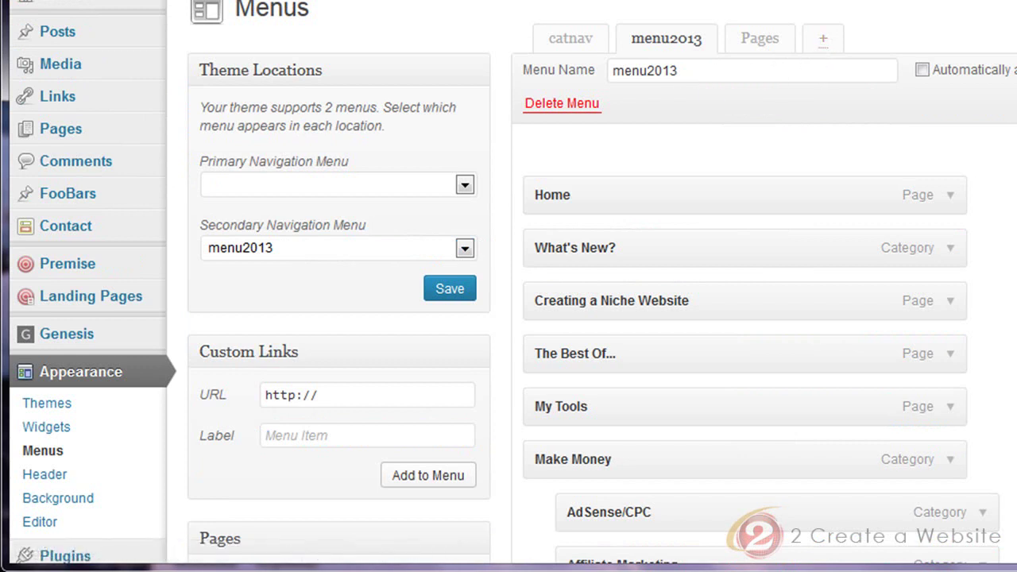
{"action": "scroll", "coordinate": [253, 39], "scroll_direction": "down", "scroll_amount": 8}
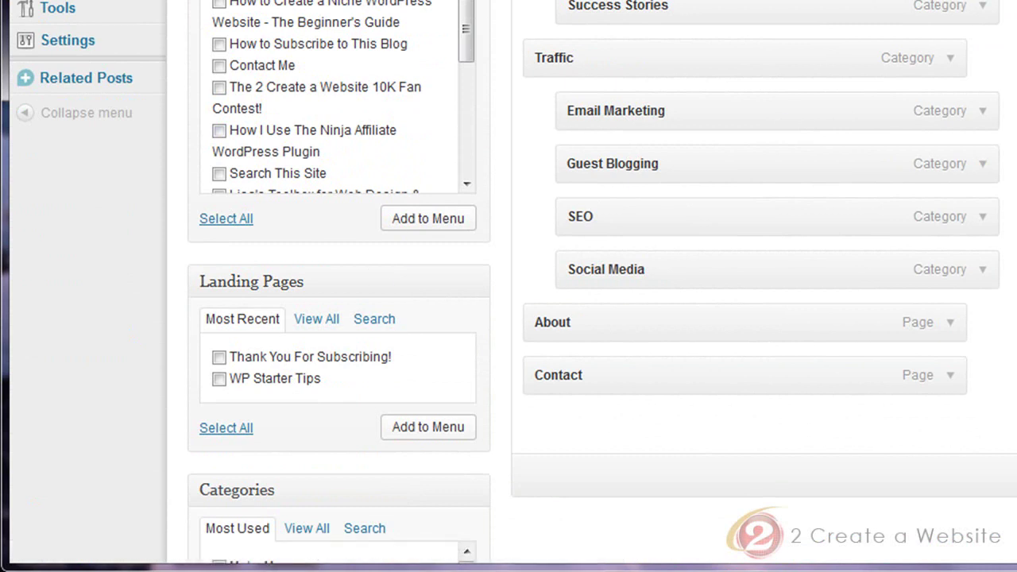
{"action": "scroll", "coordinate": [508, 286], "scroll_direction": "up", "scroll_amount": 2}
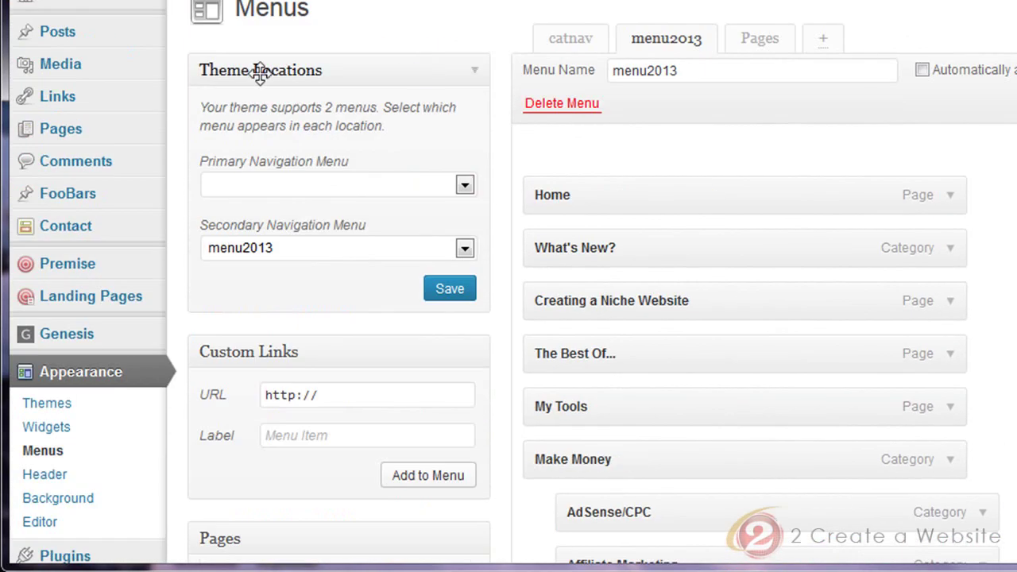
{"action": "left_click", "coordinate": [102, 2]}
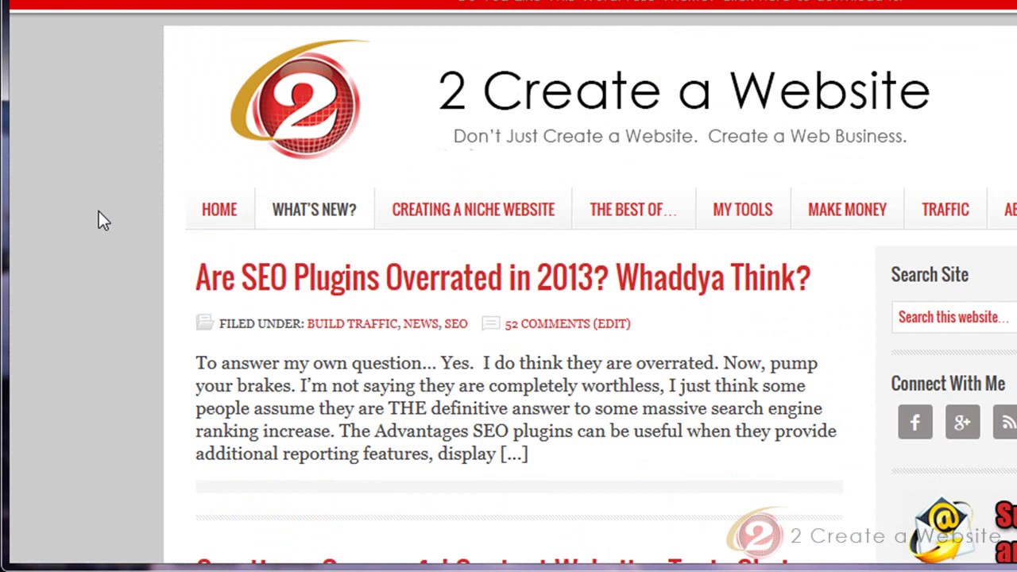
{"action": "scroll", "coordinate": [98, 213], "scroll_direction": "down", "scroll_amount": 3}
{"action": "scroll", "coordinate": [98, 213], "scroll_direction": "down", "scroll_amount": 6}
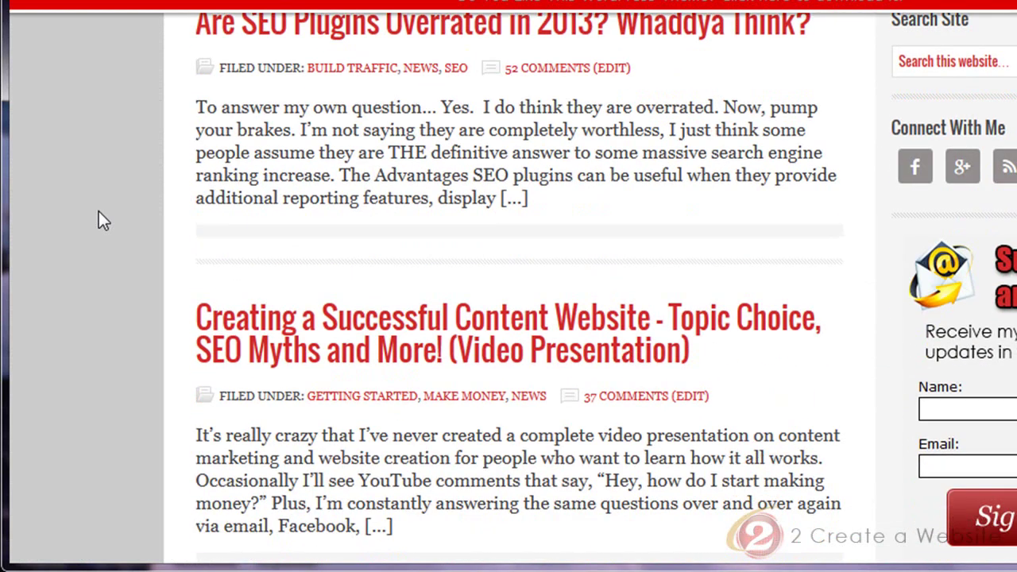
{"action": "scroll", "coordinate": [99, 213], "scroll_direction": "down", "scroll_amount": 5}
{"action": "scroll", "coordinate": [99, 212], "scroll_direction": "down", "scroll_amount": 3}
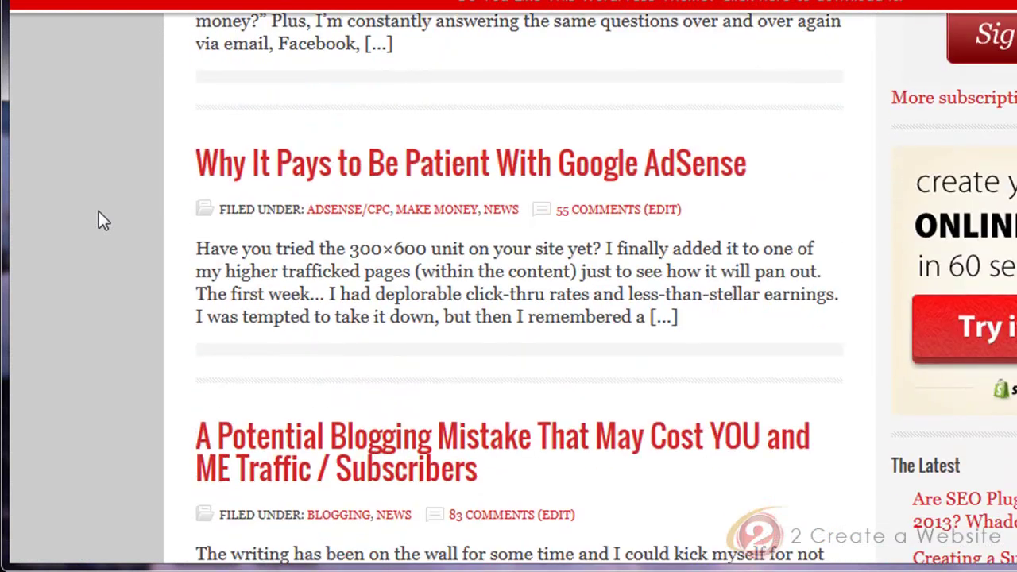
{"action": "scroll", "coordinate": [98, 211], "scroll_direction": "up", "scroll_amount": 9}
{"action": "scroll", "coordinate": [98, 211], "scroll_direction": "up", "scroll_amount": 2}
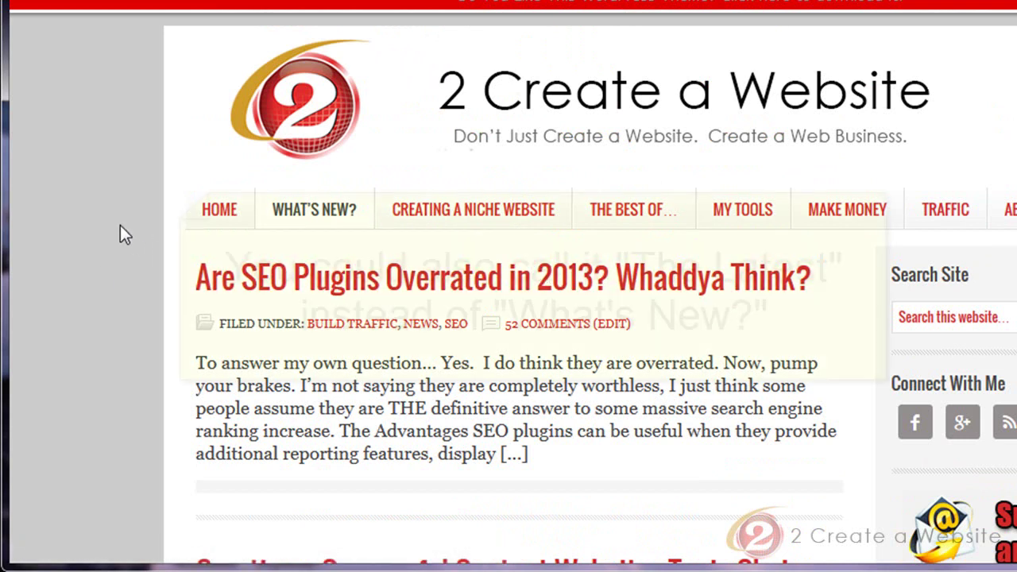
{"action": "scroll", "coordinate": [120, 224], "scroll_direction": "down", "scroll_amount": 5}
{"action": "scroll", "coordinate": [120, 225], "scroll_direction": "down", "scroll_amount": 5}
{"action": "scroll", "coordinate": [120, 225], "scroll_direction": "down", "scroll_amount": 8}
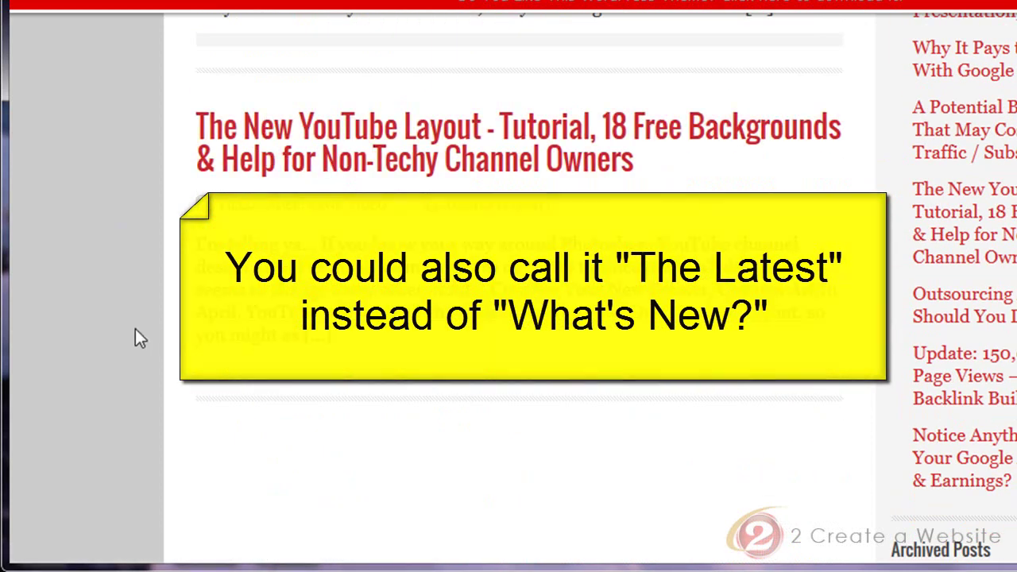
{"action": "scroll", "coordinate": [78, 380], "scroll_direction": "up", "scroll_amount": 10}
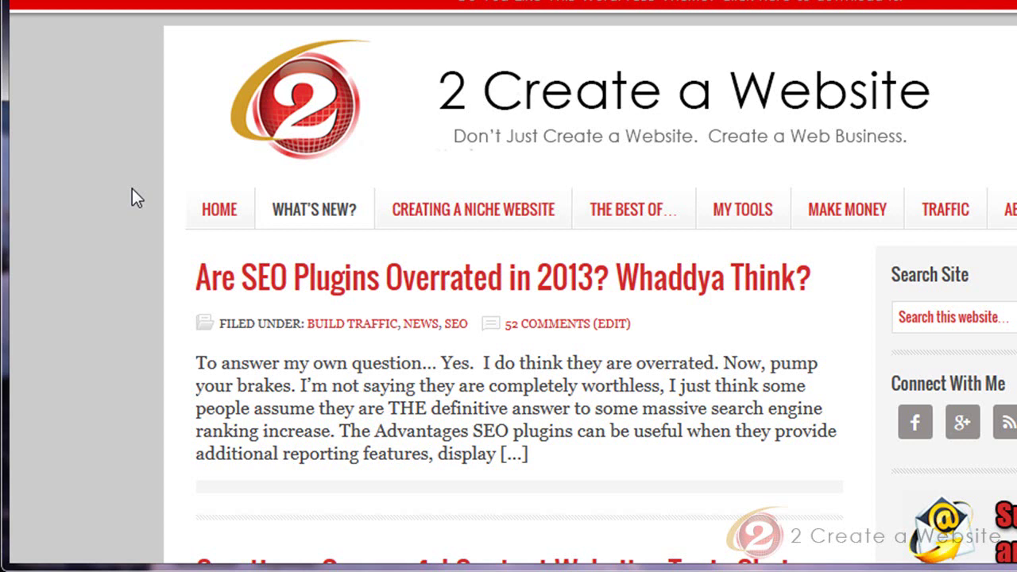
- Open the Creating a Niche Website guide and read down to the Creating a Membership Site section
{"action": "left_click", "coordinate": [516, 213]}
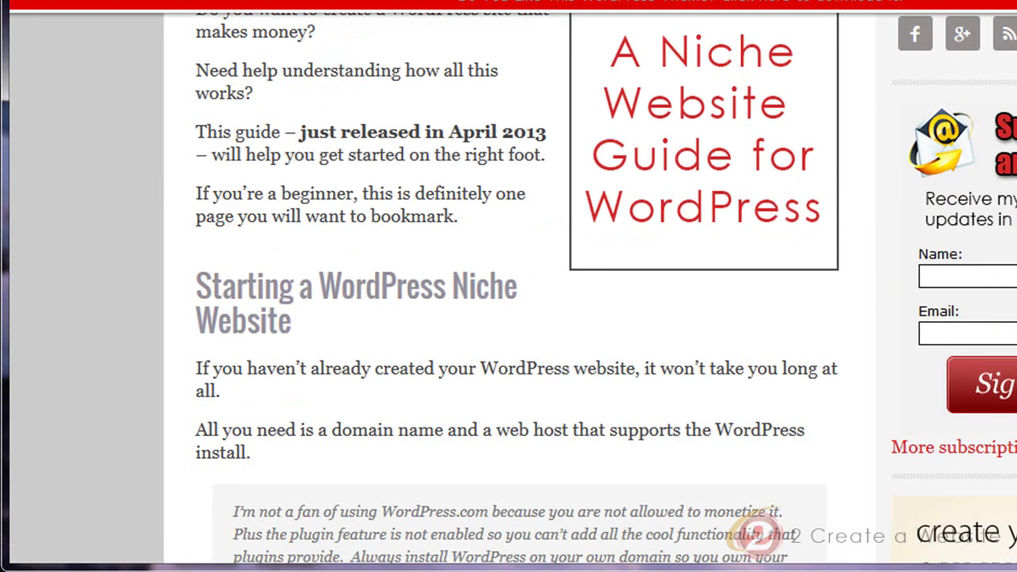
{"action": "scroll", "coordinate": [508, 318], "scroll_direction": "down", "scroll_amount": 12}
{"action": "scroll", "coordinate": [508, 318], "scroll_direction": "down", "scroll_amount": 9}
{"action": "scroll", "coordinate": [509, 318], "scroll_direction": "down", "scroll_amount": 6}
{"action": "scroll", "coordinate": [198, 179], "scroll_direction": "down", "scroll_amount": 3}
{"action": "scroll", "coordinate": [509, 318], "scroll_direction": "down", "scroll_amount": 7}
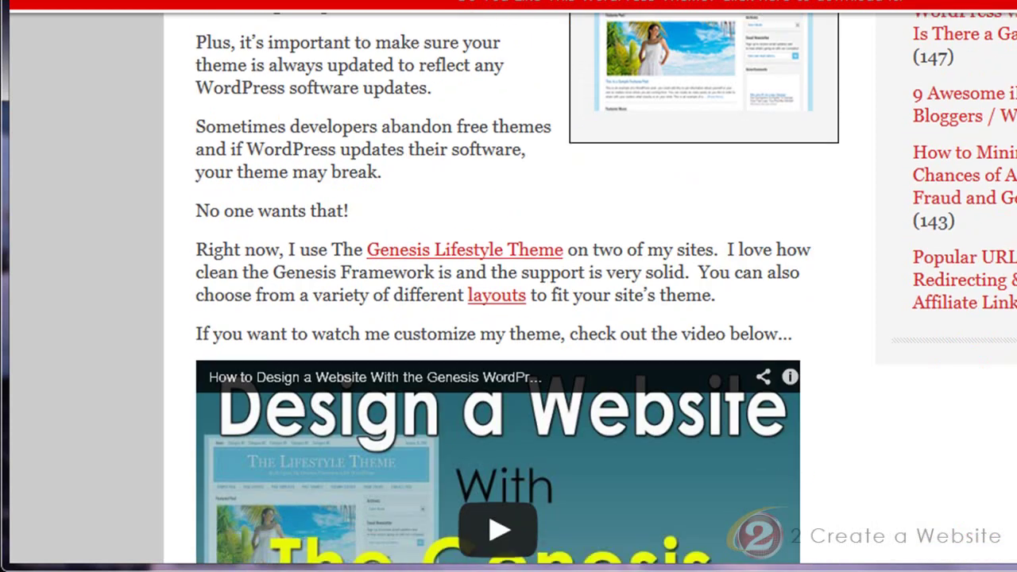
{"action": "scroll", "coordinate": [509, 318], "scroll_direction": "down", "scroll_amount": 14}
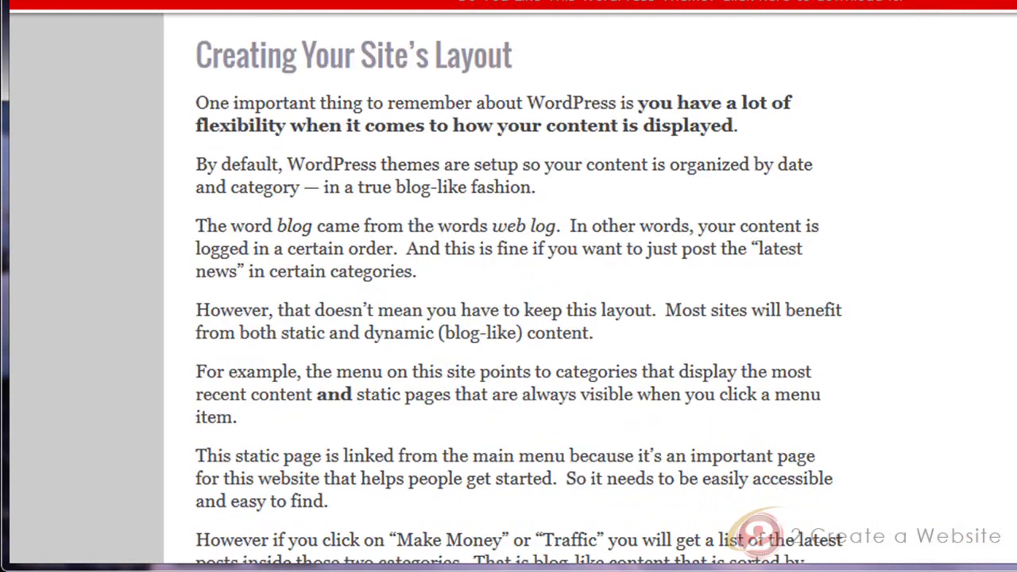
{"action": "scroll", "coordinate": [508, 318], "scroll_direction": "down", "scroll_amount": 6}
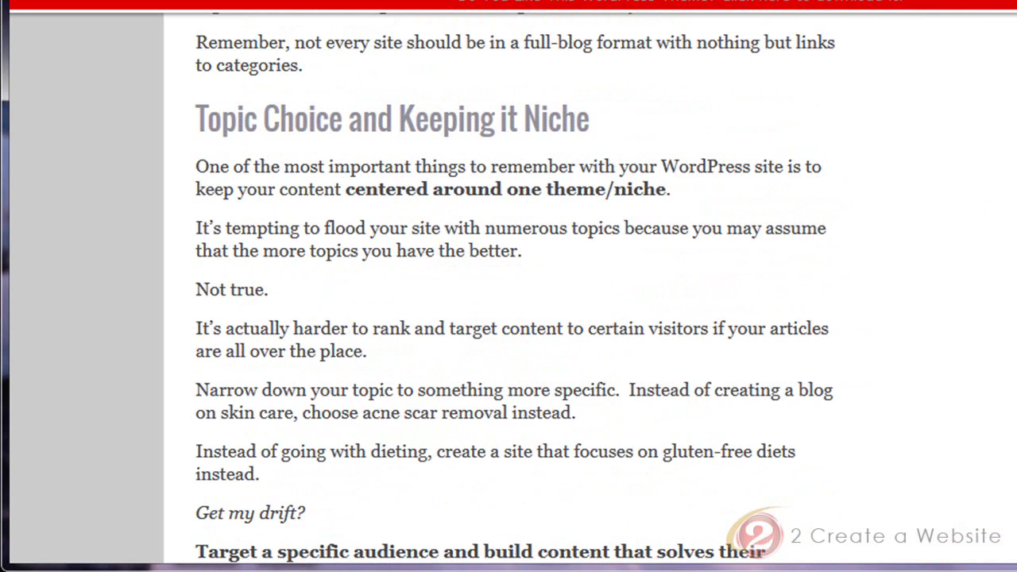
{"action": "scroll", "coordinate": [509, 318], "scroll_direction": "down", "scroll_amount": 15}
{"action": "scroll", "coordinate": [435, 121], "scroll_direction": "up", "scroll_amount": 6}
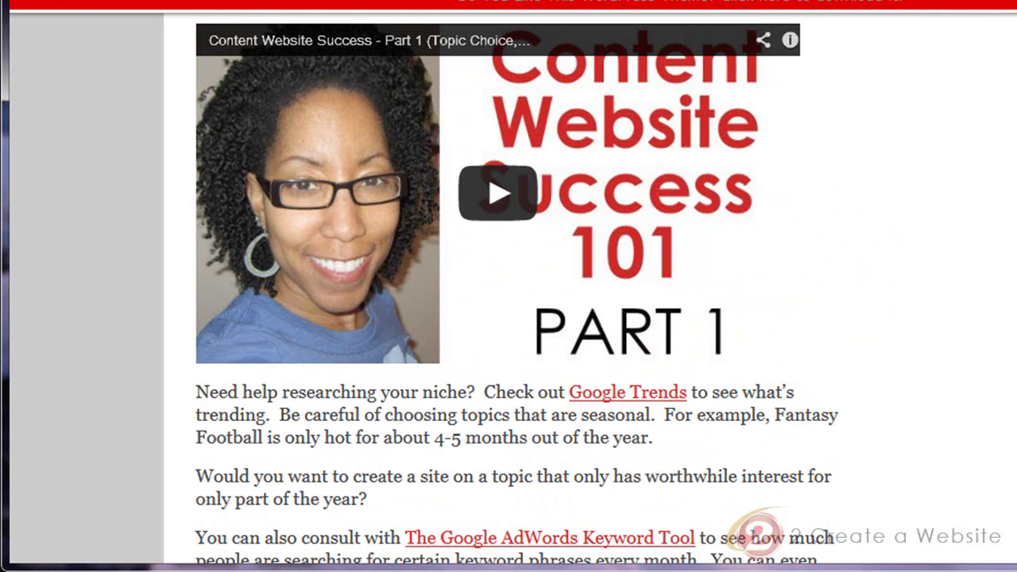
{"action": "scroll", "coordinate": [509, 318], "scroll_direction": "down", "scroll_amount": 4}
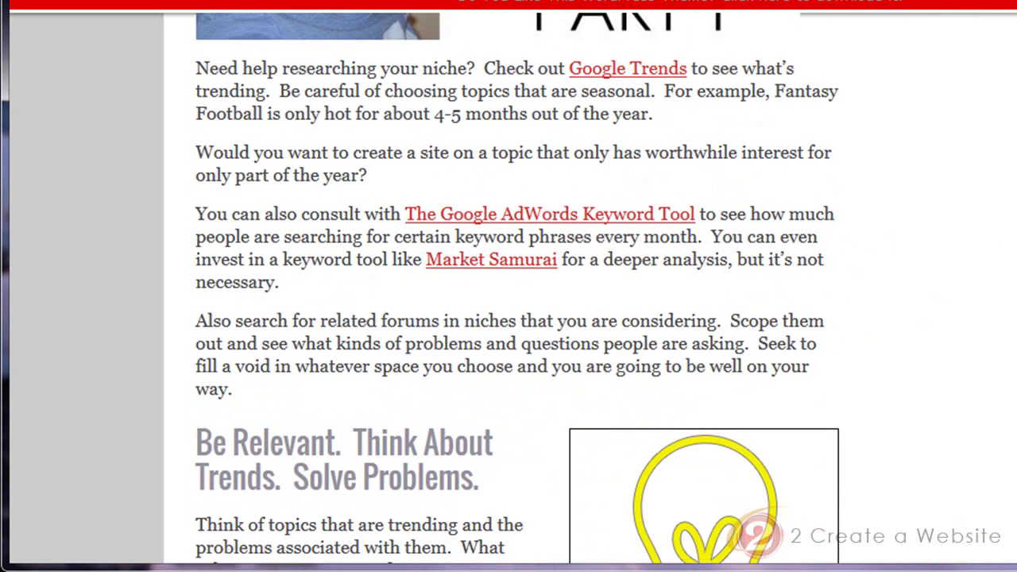
{"action": "scroll", "coordinate": [509, 318], "scroll_direction": "down", "scroll_amount": 5}
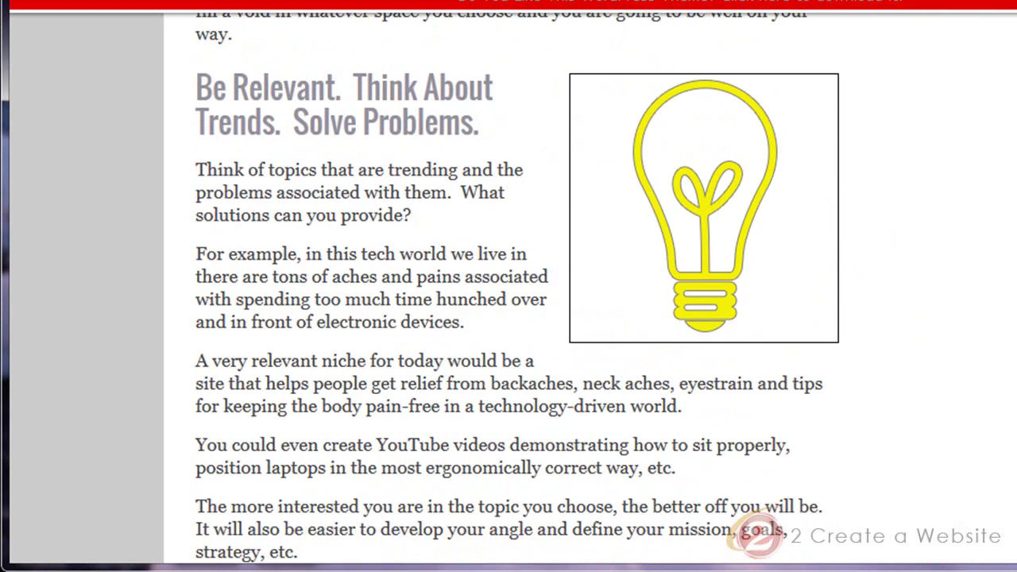
{"action": "scroll", "coordinate": [508, 317], "scroll_direction": "down", "scroll_amount": 1}
{"action": "scroll", "coordinate": [508, 318], "scroll_direction": "down", "scroll_amount": 6}
{"action": "scroll", "coordinate": [508, 318], "scroll_direction": "down", "scroll_amount": 10}
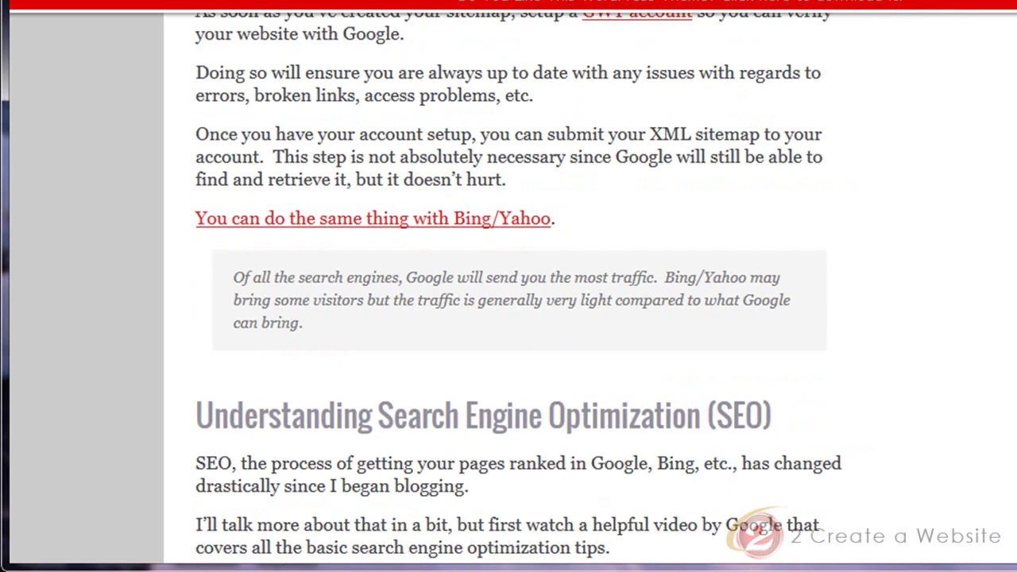
{"action": "scroll", "coordinate": [509, 318], "scroll_direction": "up", "scroll_amount": 4}
{"action": "scroll", "coordinate": [509, 318], "scroll_direction": "down", "scroll_amount": 9}
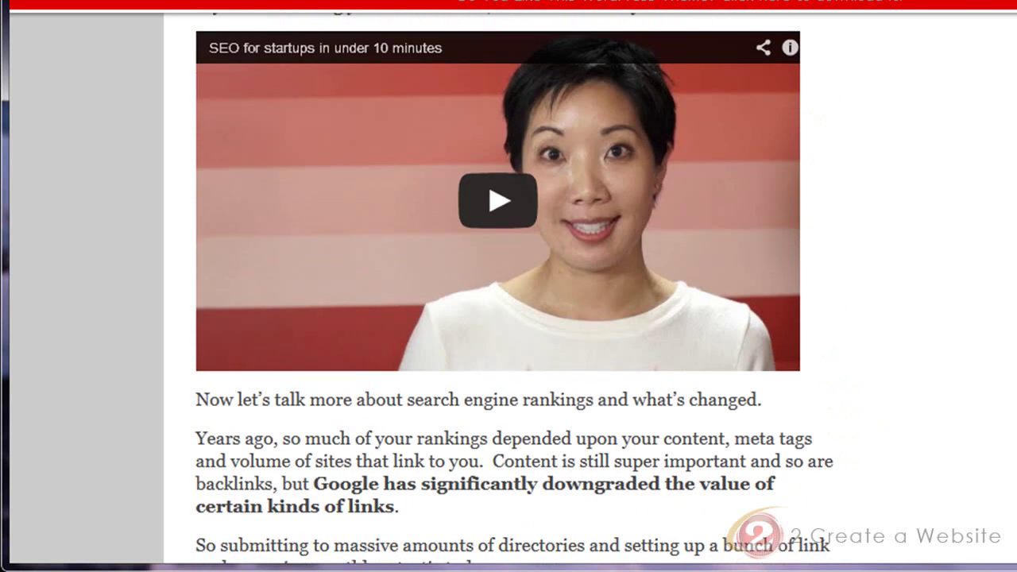
{"action": "scroll", "coordinate": [509, 317], "scroll_direction": "down", "scroll_amount": 1}
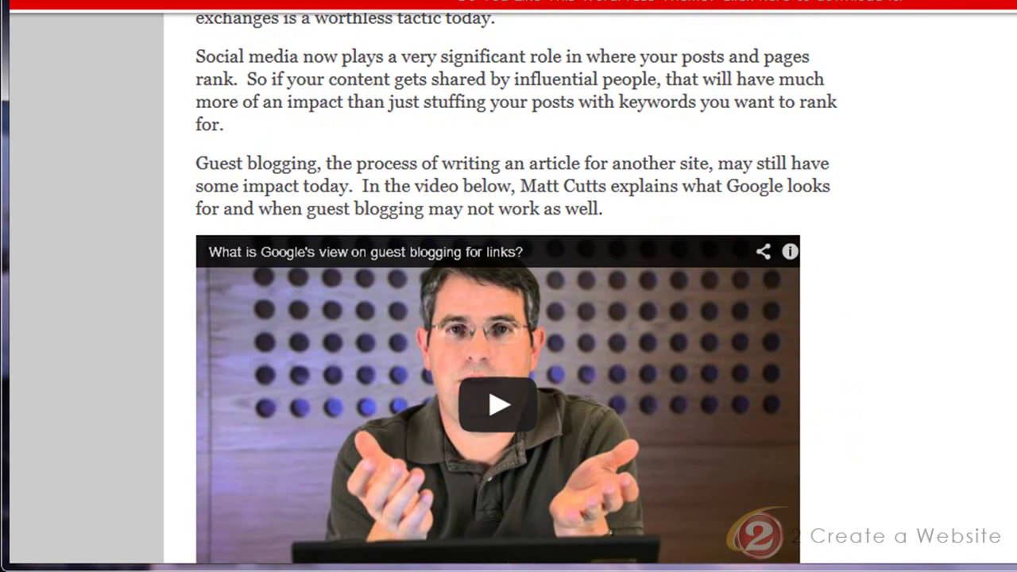
{"action": "scroll", "coordinate": [509, 318], "scroll_direction": "down", "scroll_amount": 11}
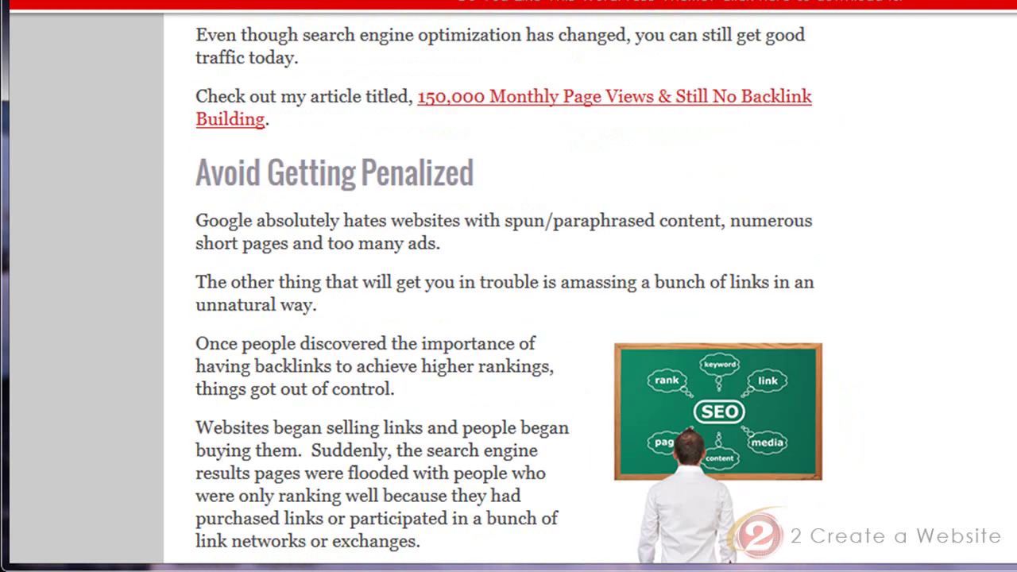
{"action": "scroll", "coordinate": [509, 318], "scroll_direction": "up", "scroll_amount": 2}
{"action": "scroll", "coordinate": [508, 317], "scroll_direction": "down", "scroll_amount": 10}
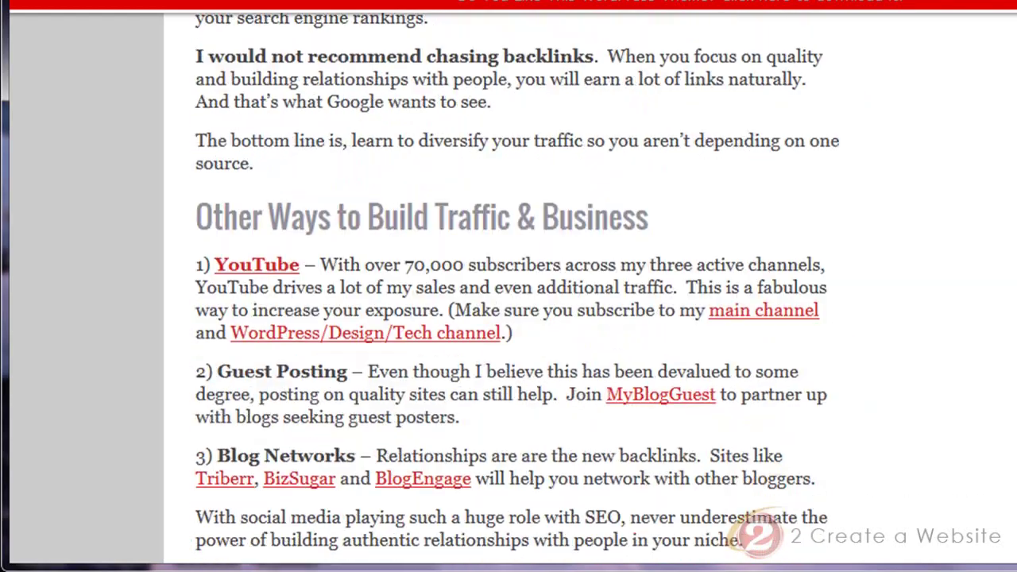
{"action": "scroll", "coordinate": [509, 318], "scroll_direction": "down", "scroll_amount": 14}
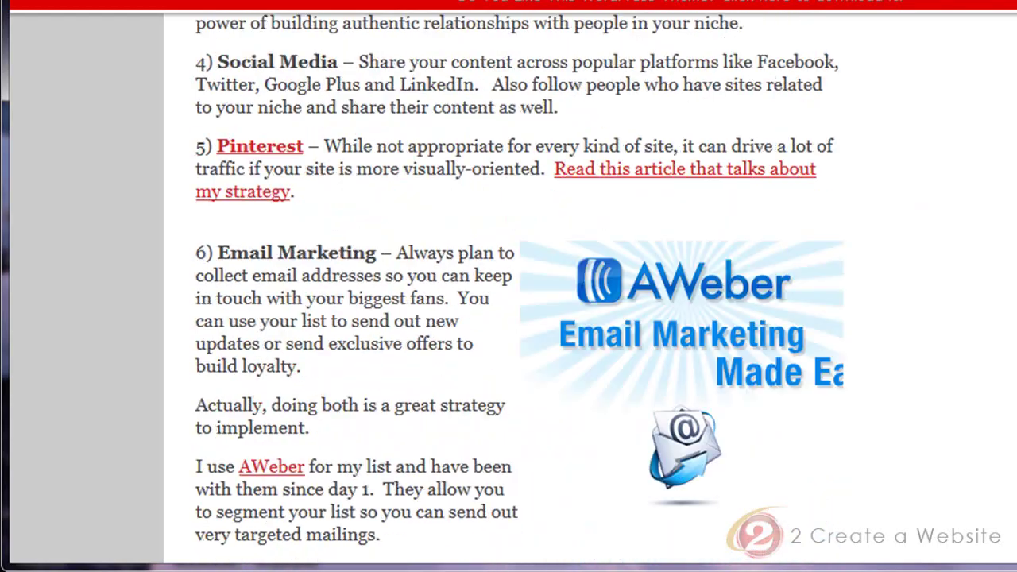
{"action": "scroll", "coordinate": [509, 318], "scroll_direction": "down", "scroll_amount": 16}
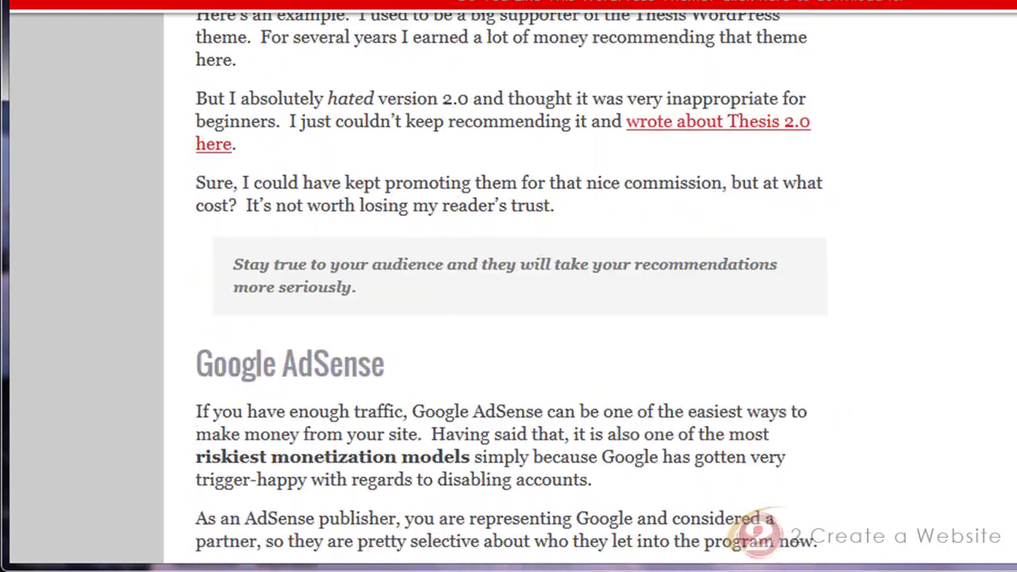
{"action": "scroll", "coordinate": [452, 222], "scroll_direction": "down", "scroll_amount": 2}
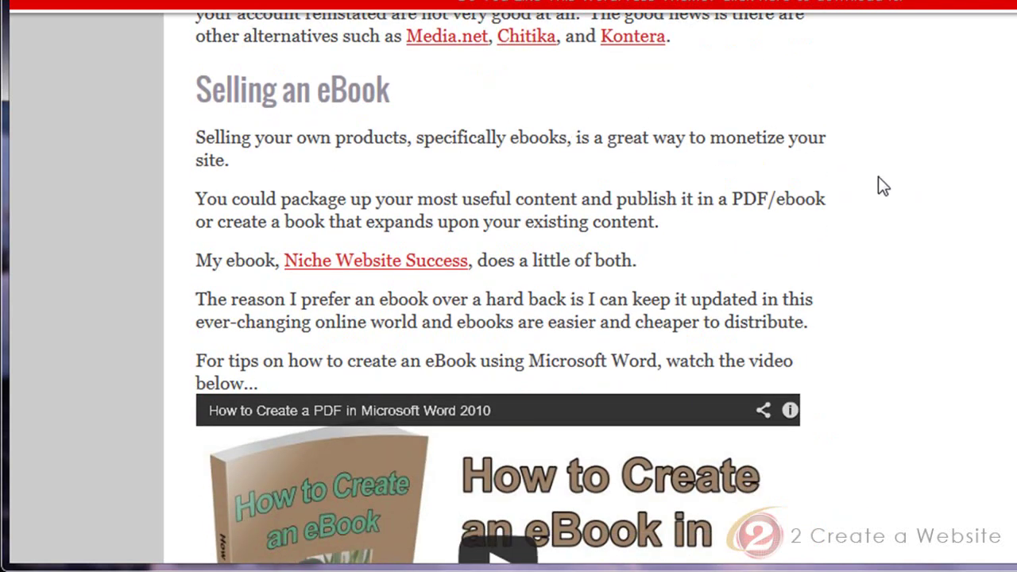
{"action": "scroll", "coordinate": [901, 209], "scroll_direction": "down", "scroll_amount": 3}
{"action": "scroll", "coordinate": [901, 209], "scroll_direction": "down", "scroll_amount": 7}
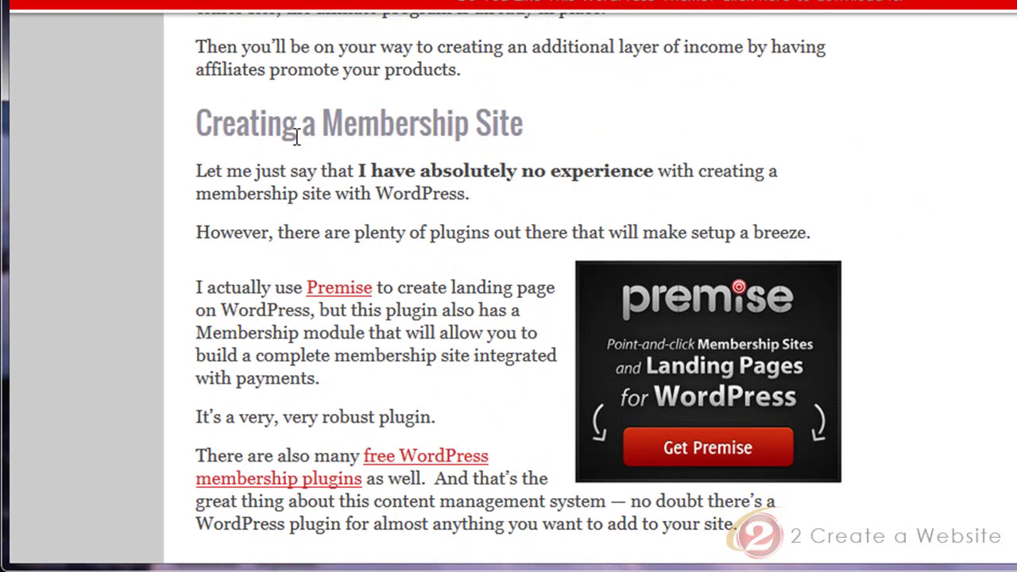
{"action": "scroll", "coordinate": [518, 289], "scroll_direction": "down", "scroll_amount": 3}
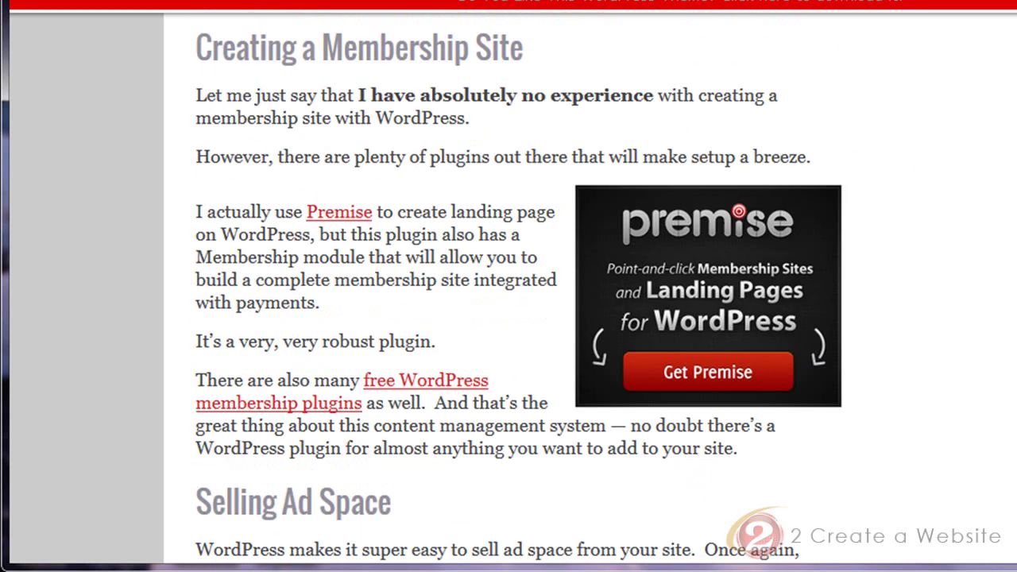